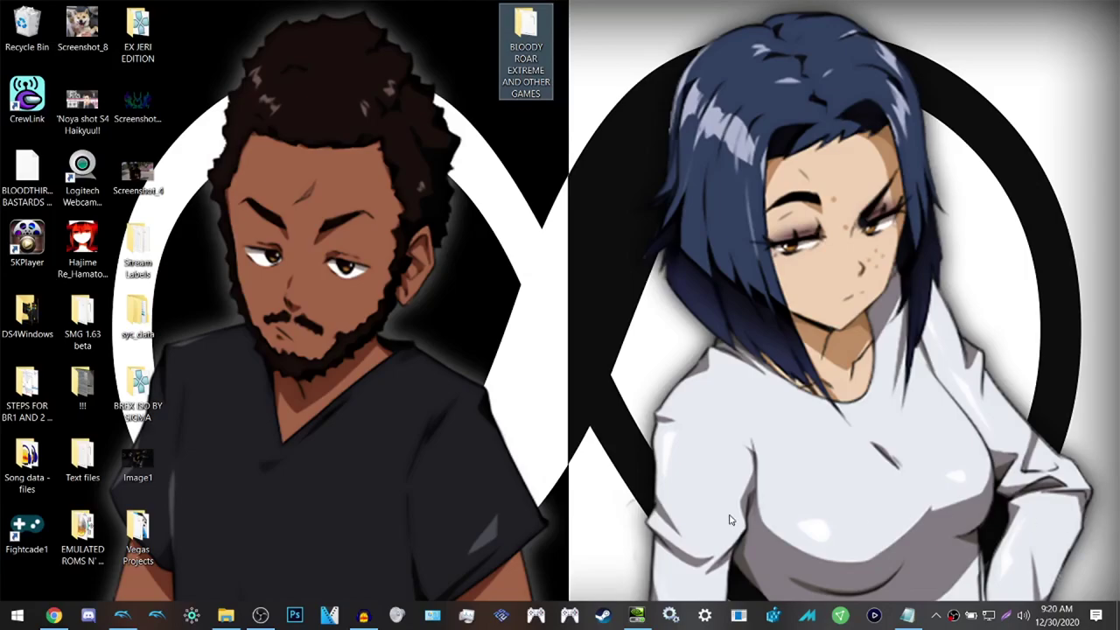
# - Review the MediaFire download pages for Dolphin 5.0-321 SL and Bloody Roar Extreme, and the folder holding the brex ISO
pyautogui.click(54, 616)
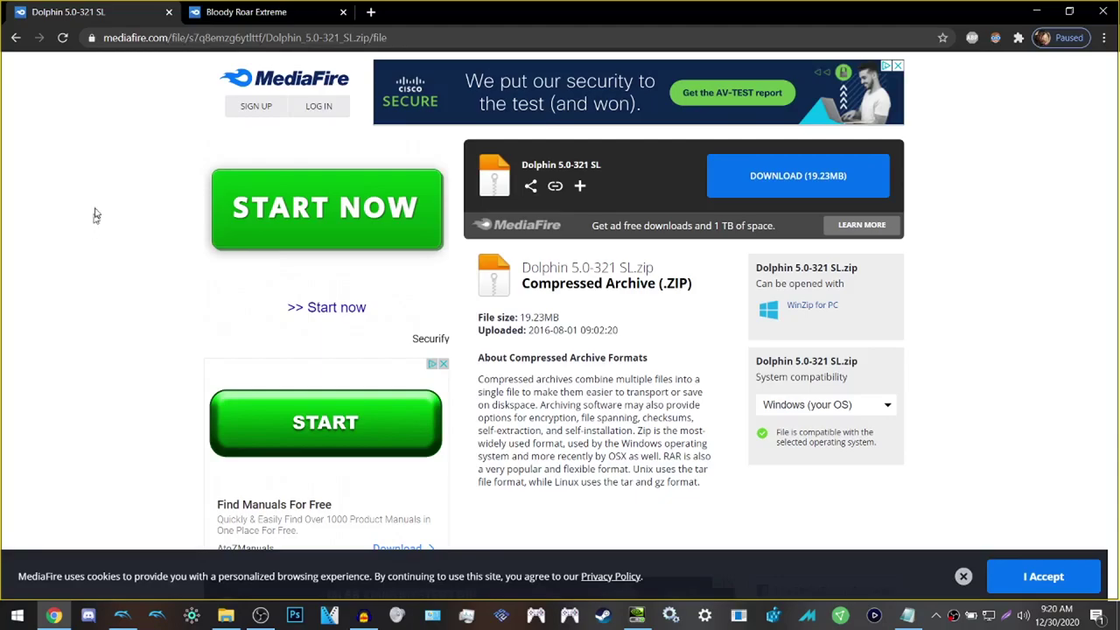
pyautogui.click(277, 25)
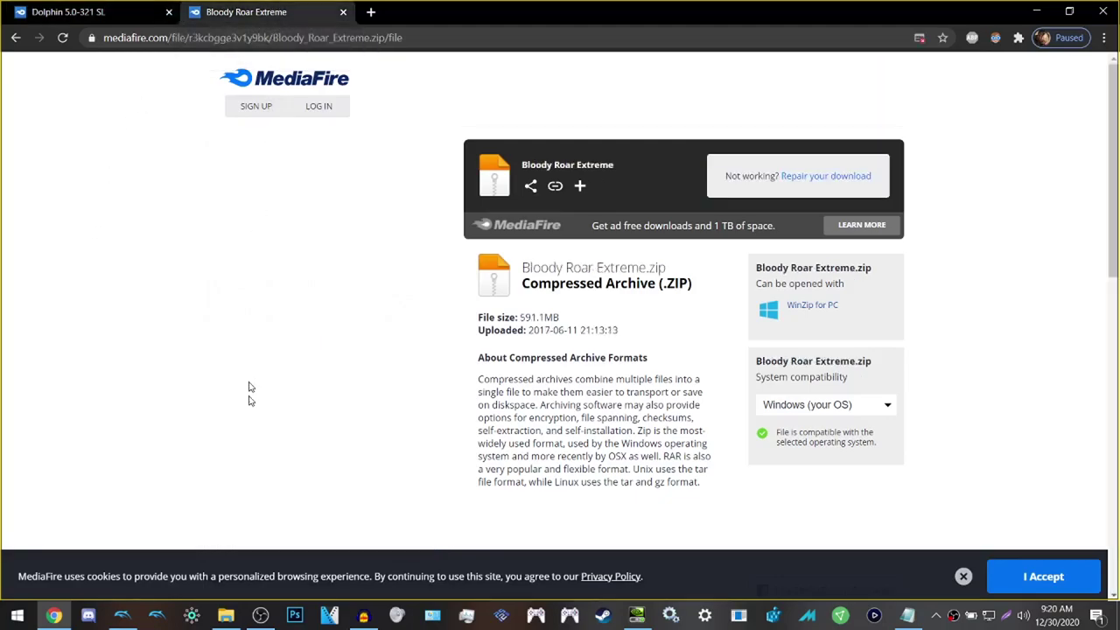
pyautogui.moveTo(226, 617)
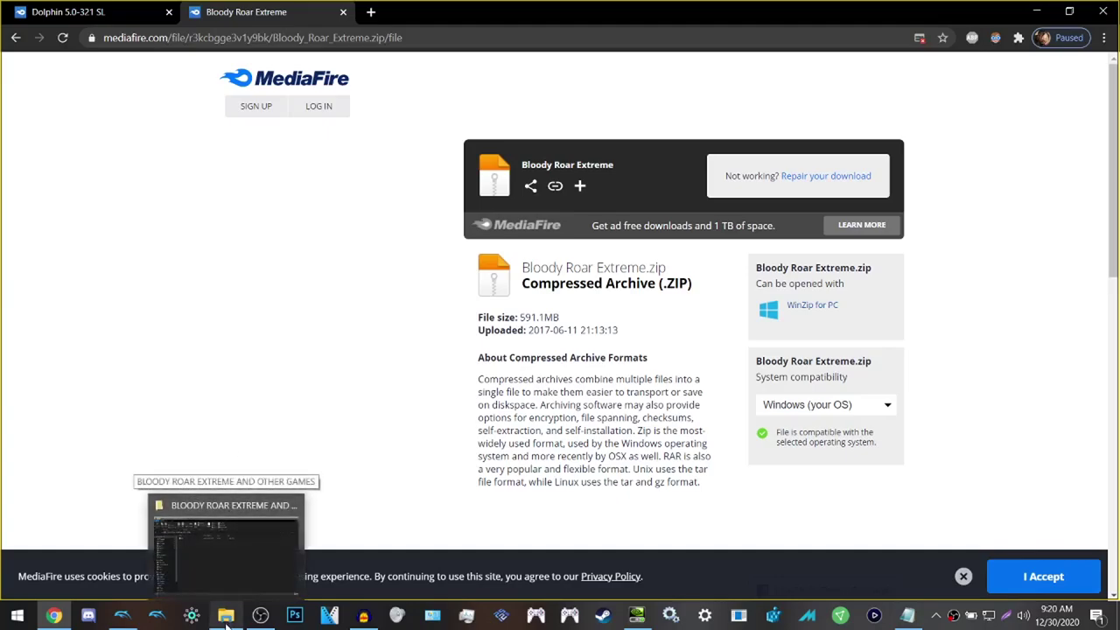
pyautogui.click(251, 510)
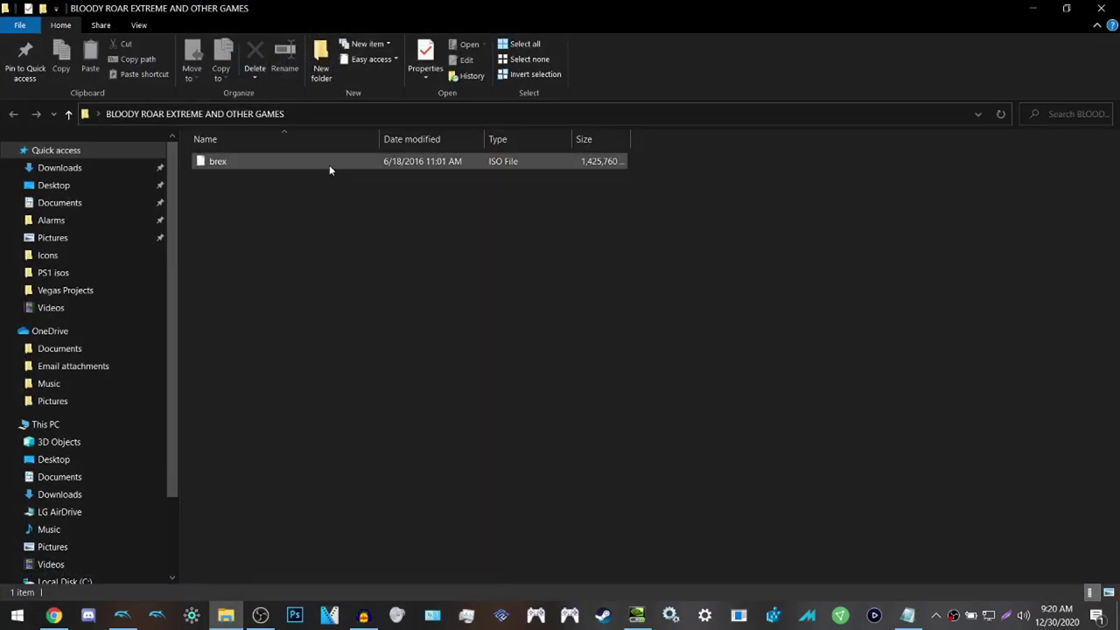
# - Switch to Dolphin and set the desktop folder BLOODY ROAR EXTREME AND OTHER GAMES as its games directory
pyautogui.click(123, 624)
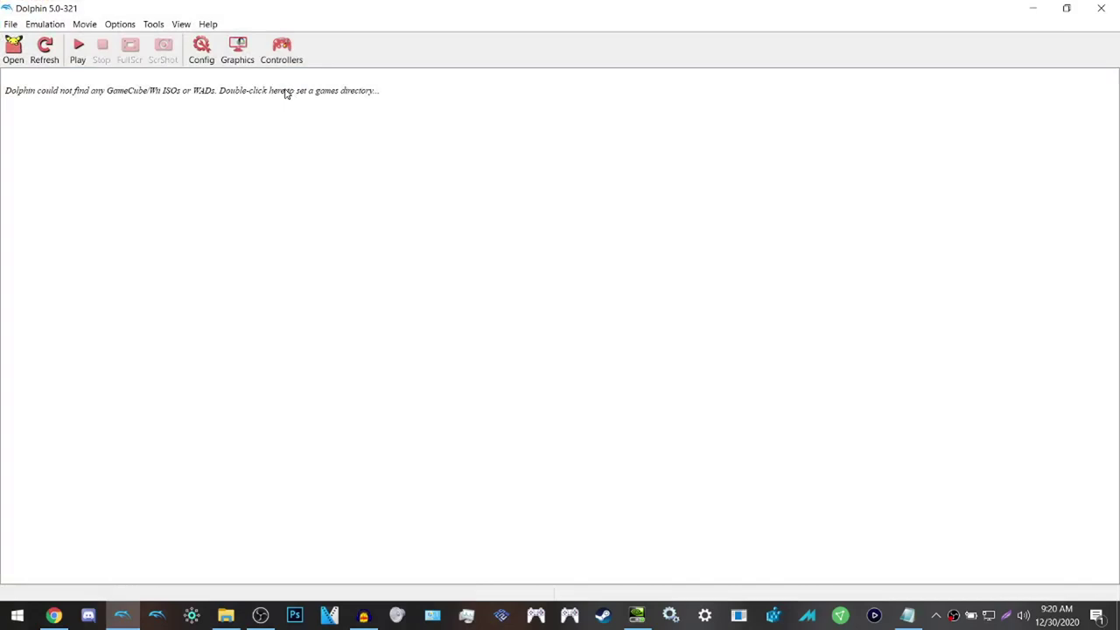
pyautogui.doubleClick(287, 91)
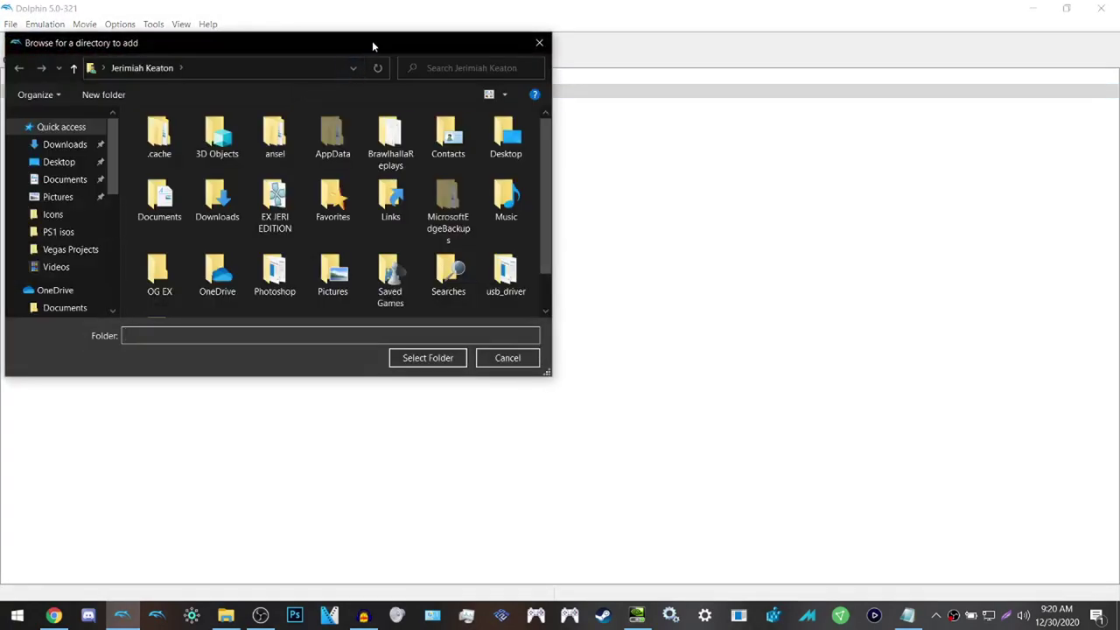
pyautogui.moveTo(373, 42); pyautogui.dragTo(586, 100)
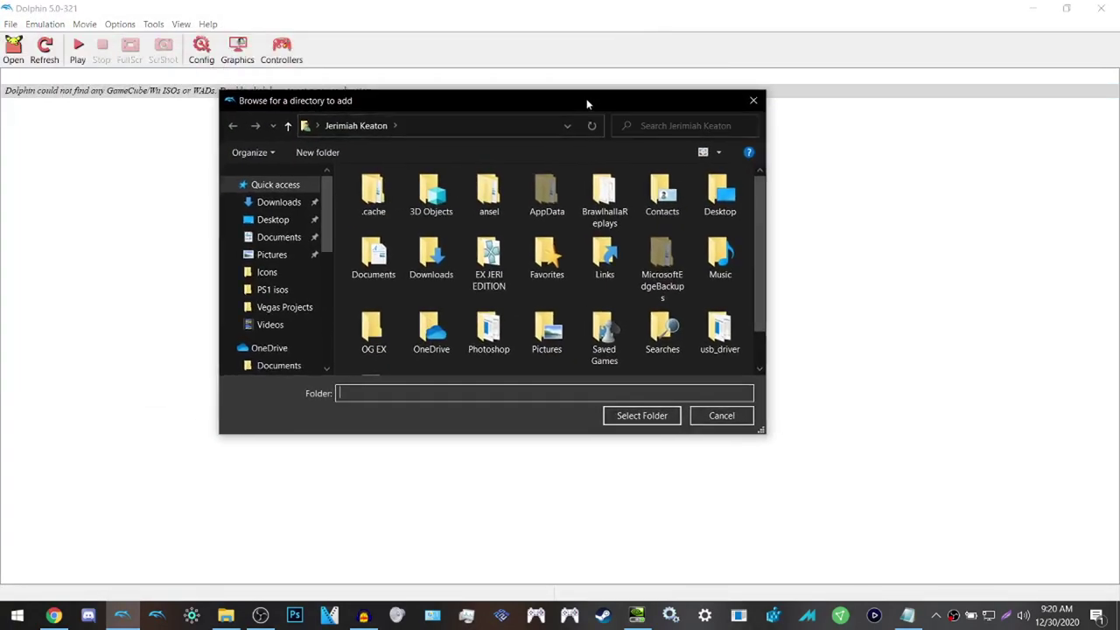
pyautogui.doubleClick(741, 194)
pyautogui.click(539, 215)
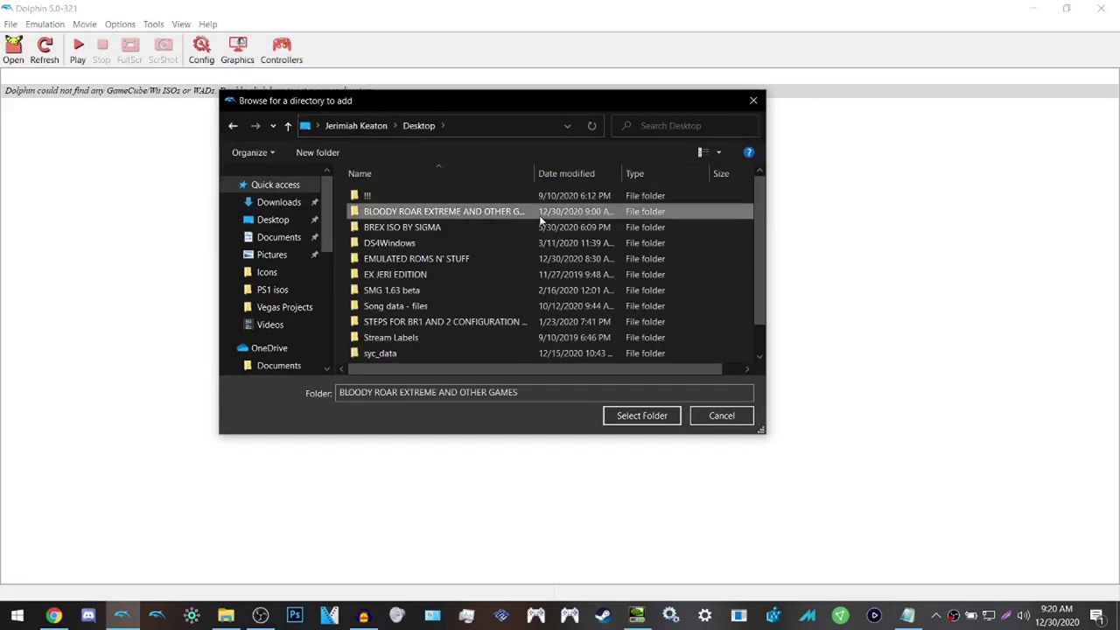
pyautogui.doubleClick(539, 215)
pyautogui.click(645, 415)
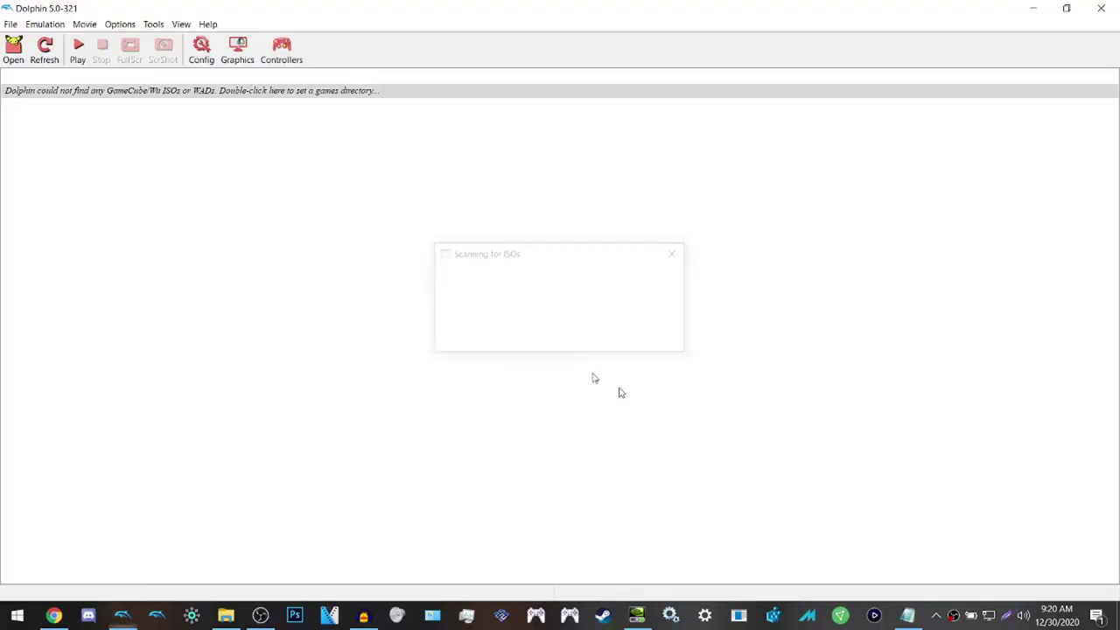
# - Open the properties of BLOODY ROAR(R) extreme at its Action Replay codes
pyautogui.click(355, 100)
pyautogui.rightClick(355, 105)
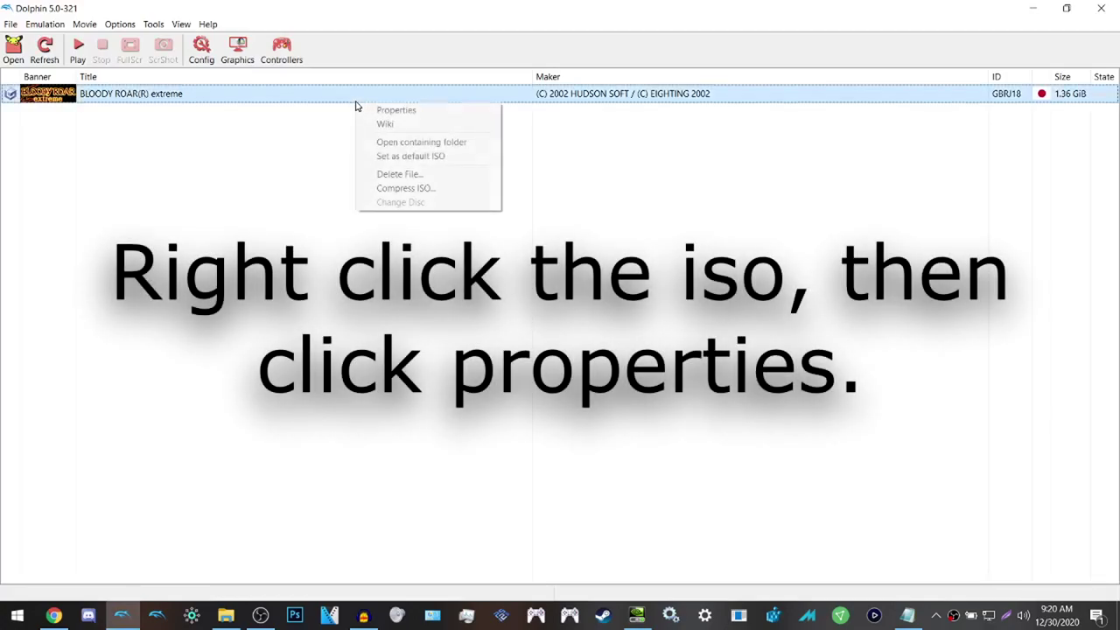
pyautogui.click(360, 110)
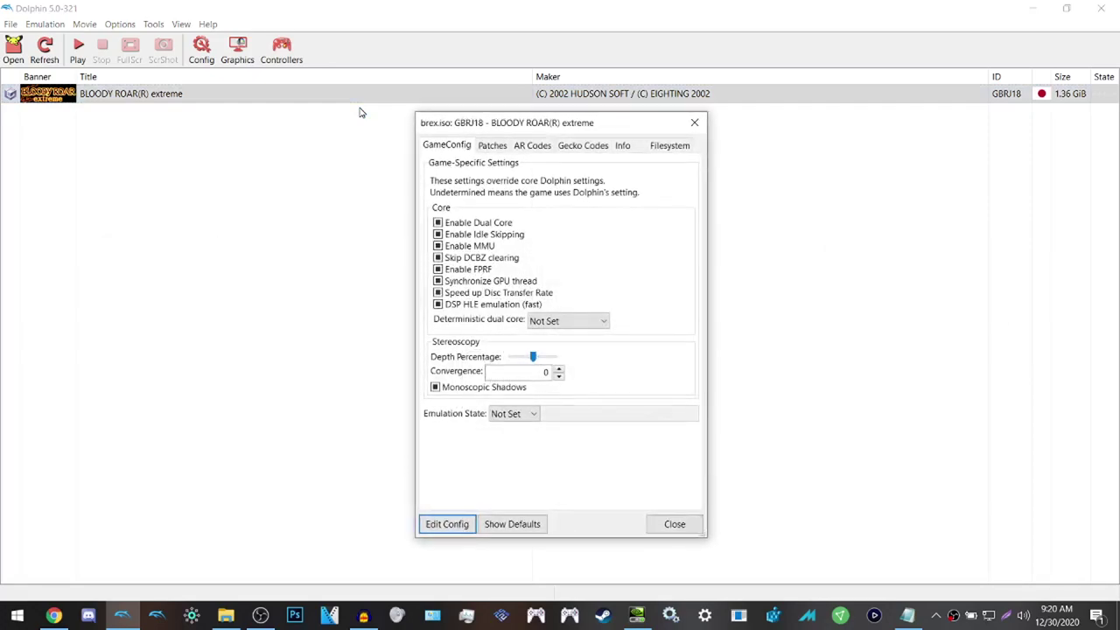
pyautogui.click(520, 147)
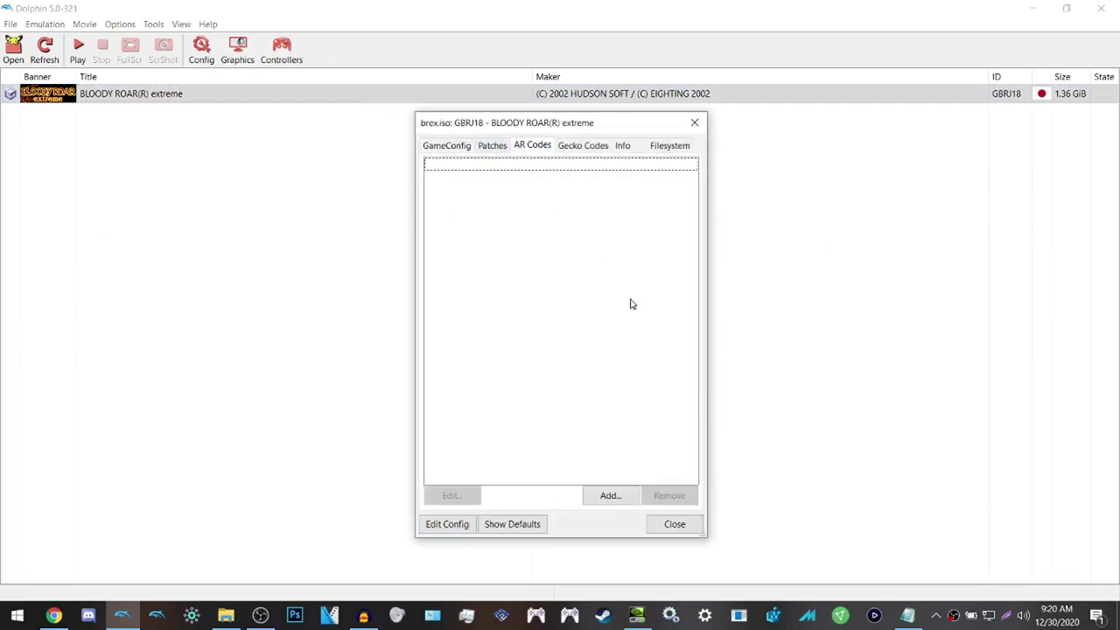
# - Copy the six code lines under the first Netplay Settings heading in the untitled Notepad notes, without the heading
pyautogui.click(911, 617)
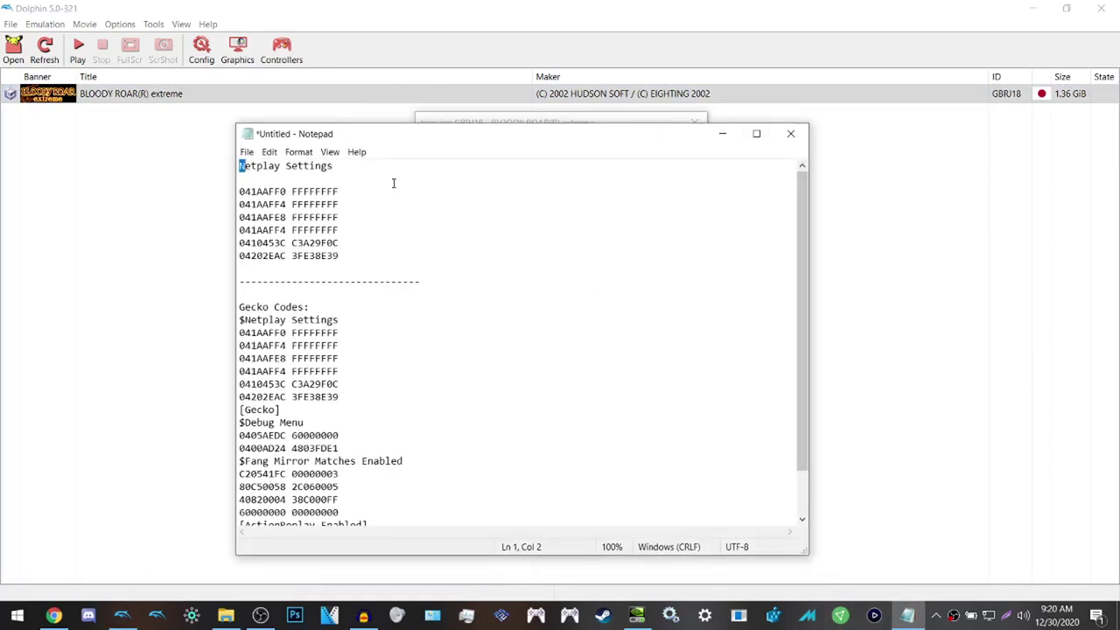
pyautogui.press('Down')
pyautogui.moveTo(239, 166); pyautogui.dragTo(356, 253)
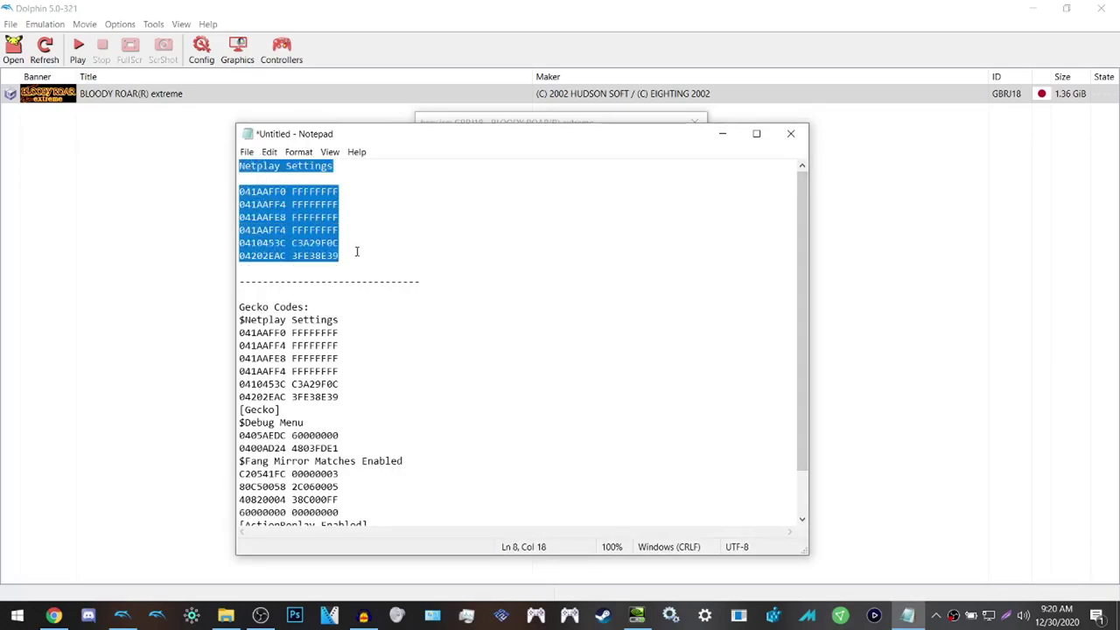
pyautogui.click(286, 191)
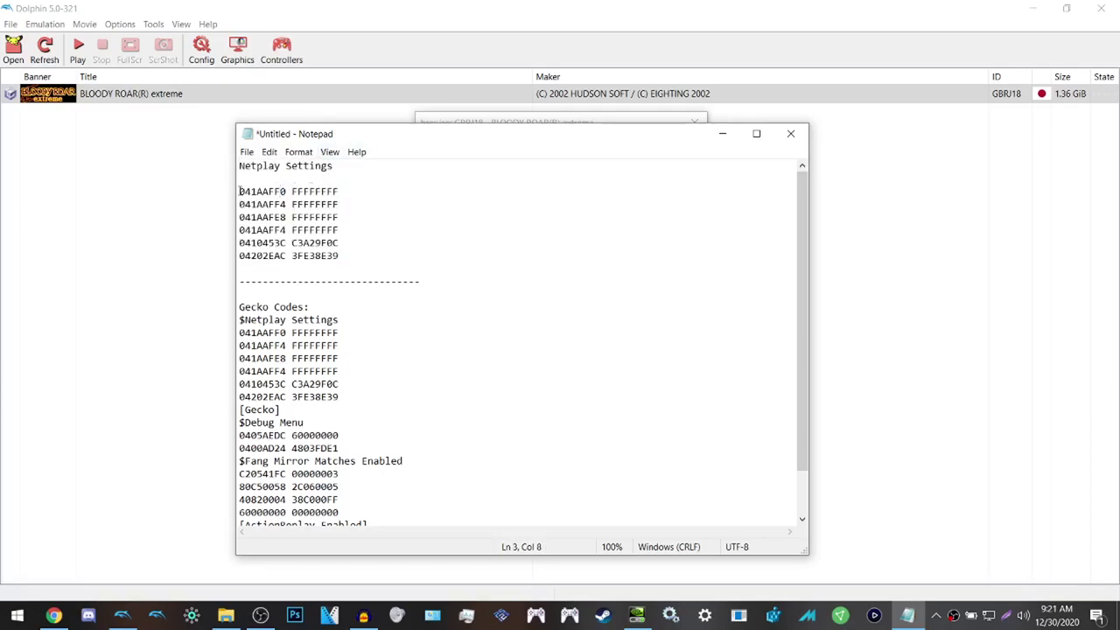
pyautogui.moveTo(240, 191); pyautogui.dragTo(341, 256)
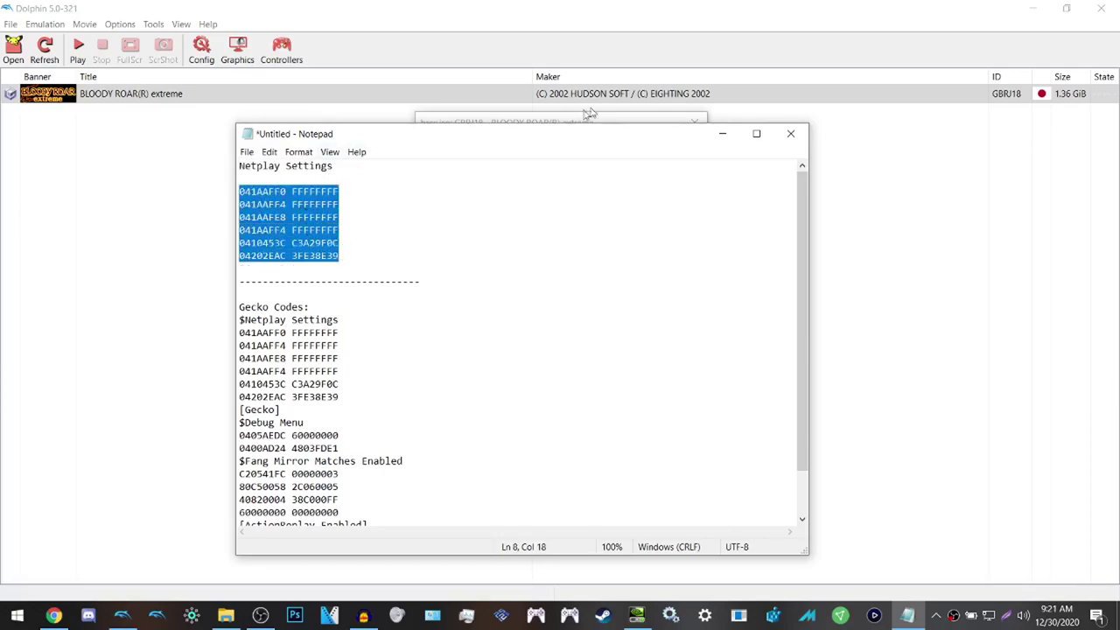
pyautogui.click(723, 134)
# - Add an Action Replay code named Netplay Settings to the game, using the copied code lines
pyautogui.click(544, 147)
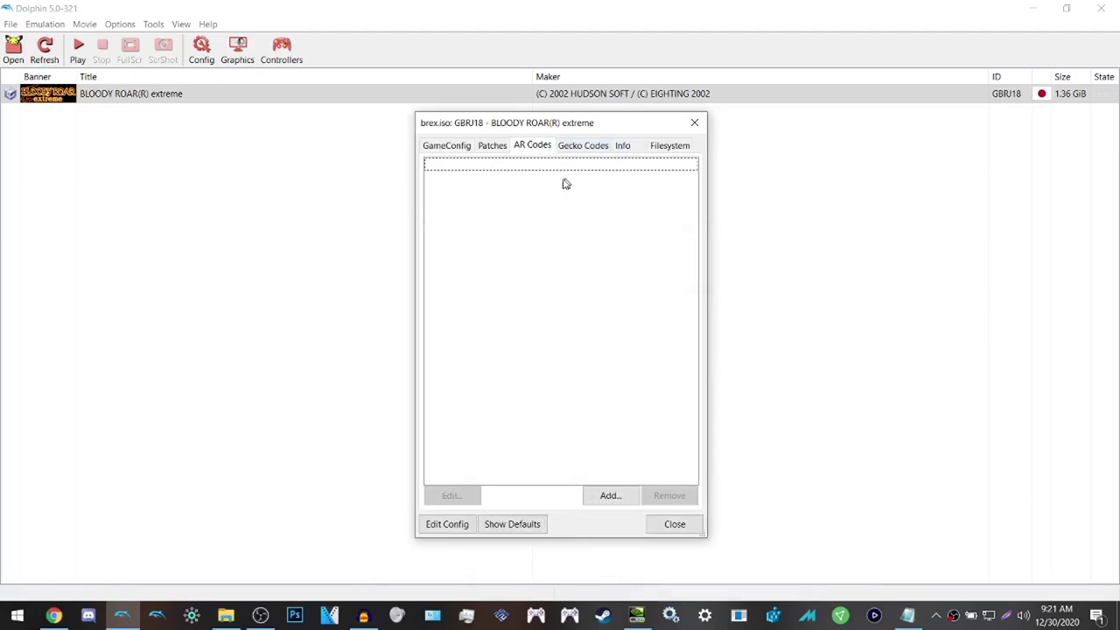
pyautogui.click(610, 495)
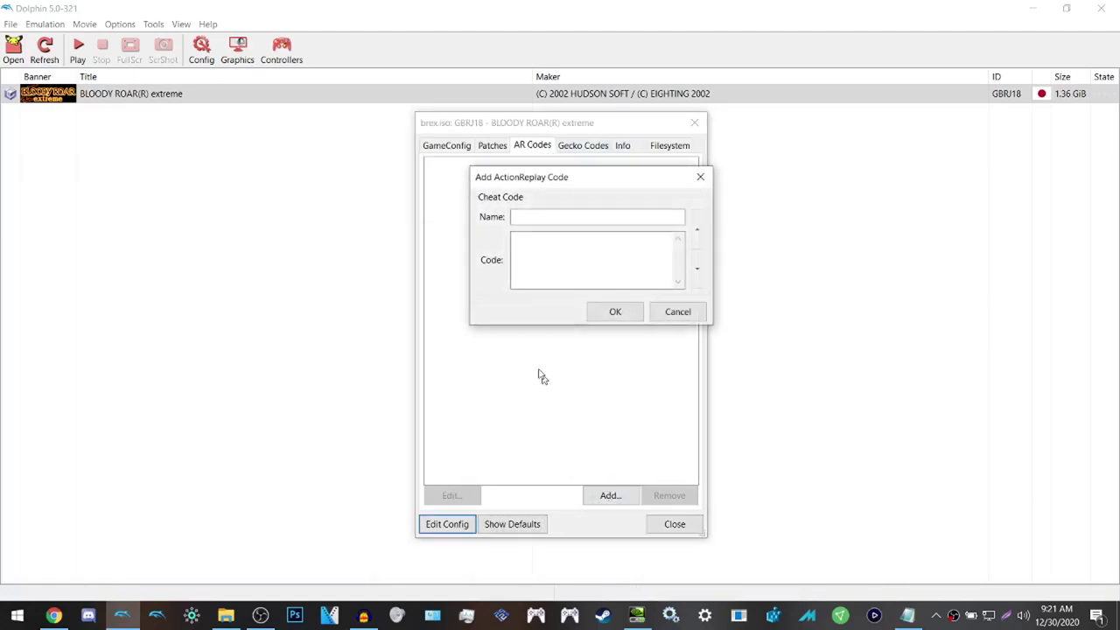
pyautogui.click(530, 216)
pyautogui.click(545, 255)
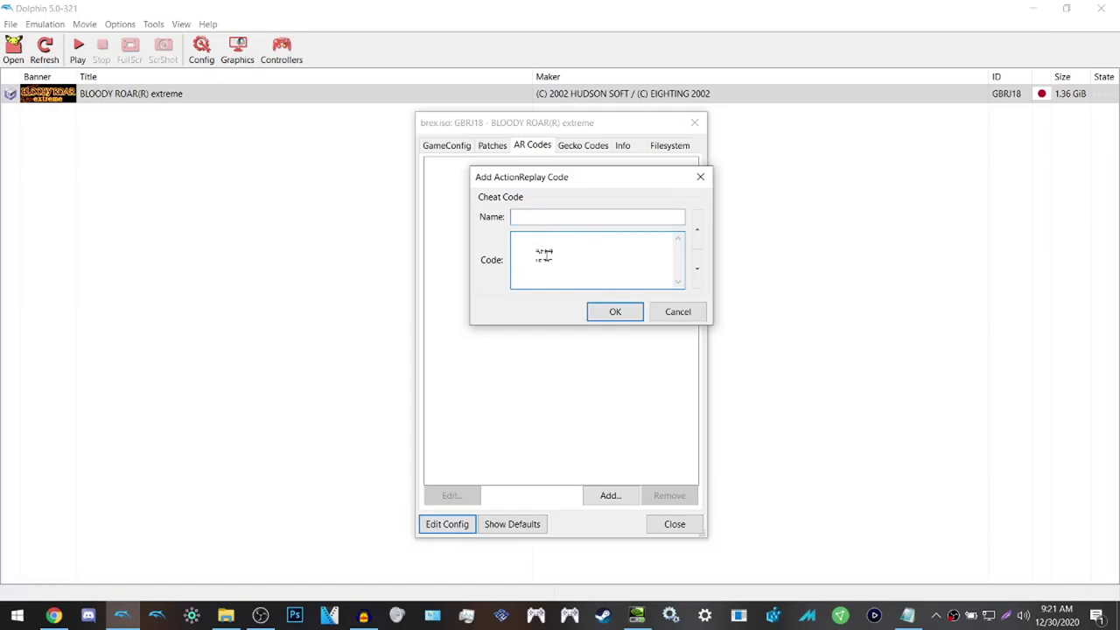
pyautogui.hotkey('ctrl', 'v')
pyautogui.click(544, 216)
pyautogui.write('Netplay')
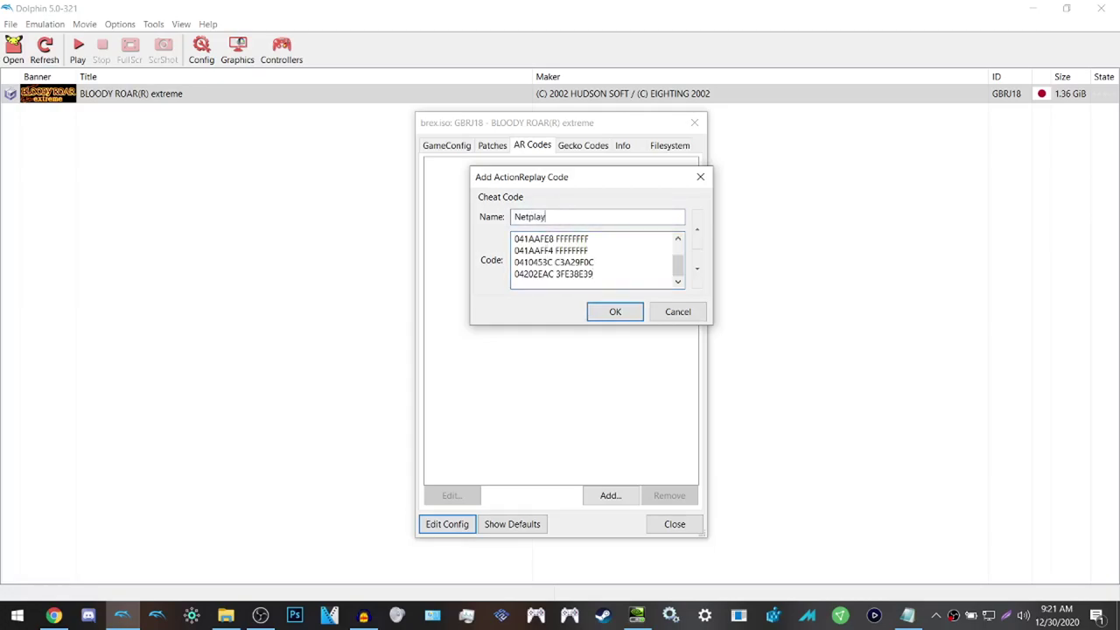
pyautogui.write(' Settings')
pyautogui.press('Return')
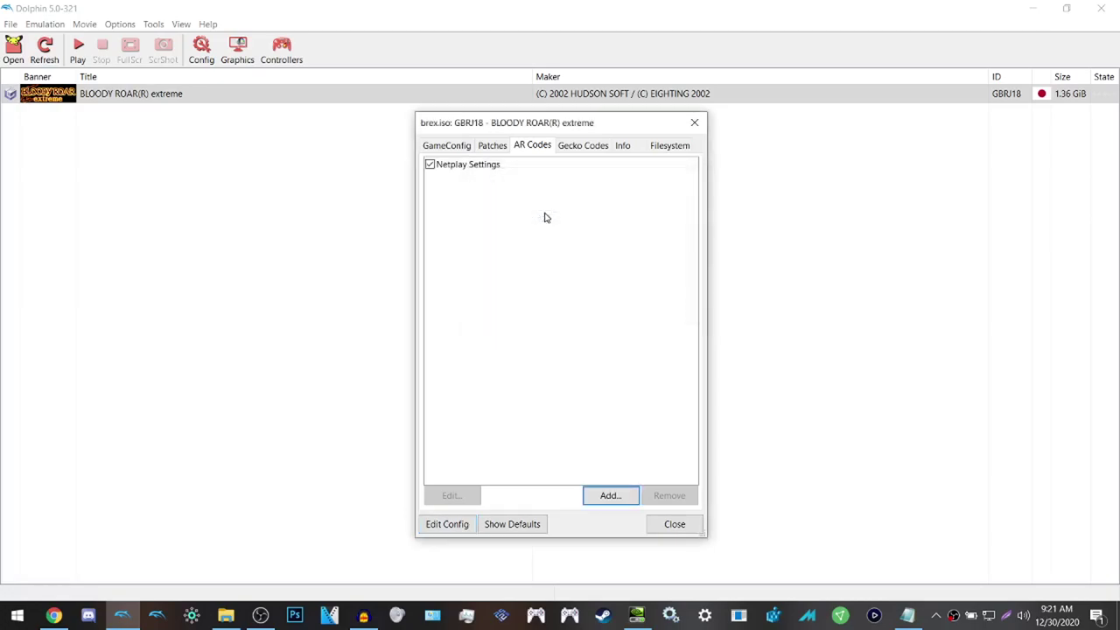
# - Copy the whole block below the Gecko Codes heading in the Notepad notes, from $Netplay Settings to the last $Fang Mirror Matches Enabled
pyautogui.click(574, 150)
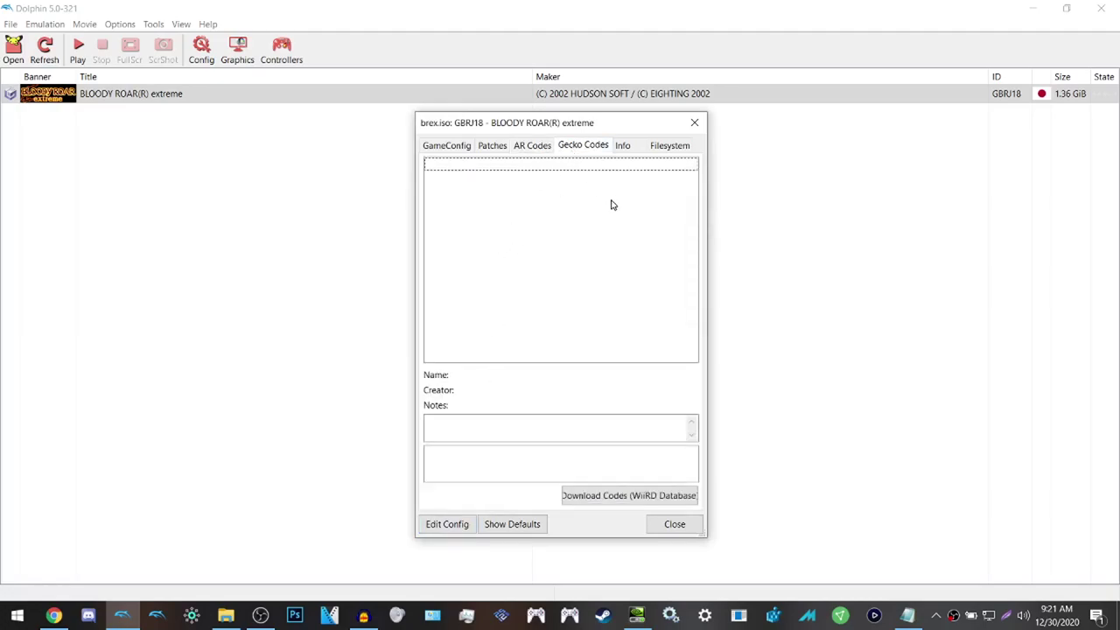
pyautogui.click(907, 615)
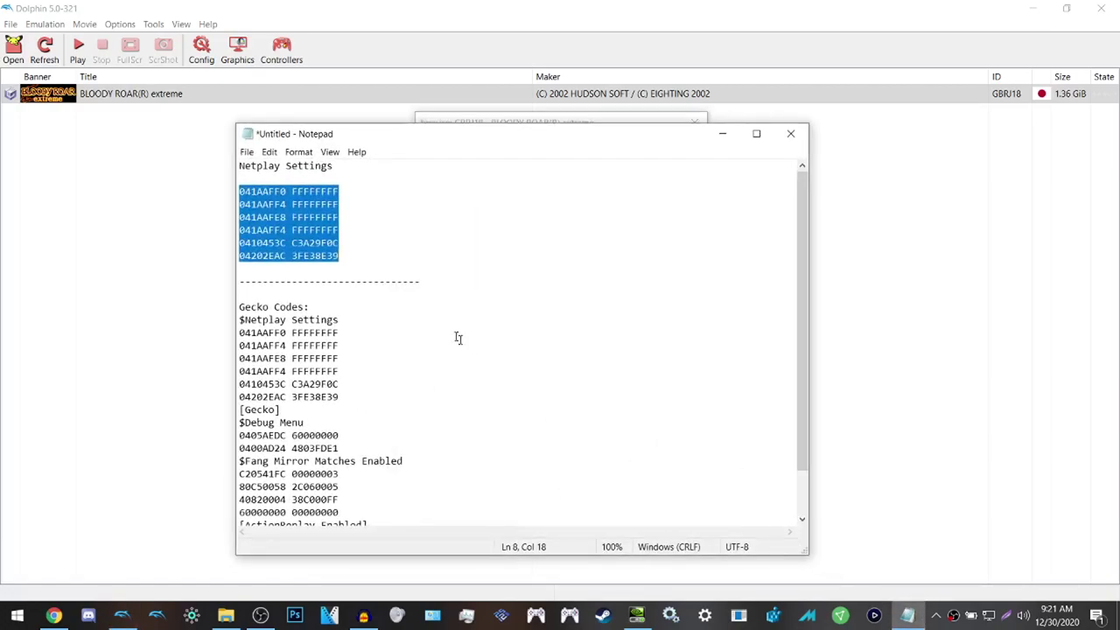
pyautogui.click(328, 308)
pyautogui.scroll(-1, 328, 308)
pyautogui.moveTo(239, 269); pyautogui.dragTo(354, 385)
pyautogui.click(245, 281)
pyautogui.moveTo(240, 282); pyautogui.dragTo(412, 533)
pyautogui.hotkey('ctrl', 'c')
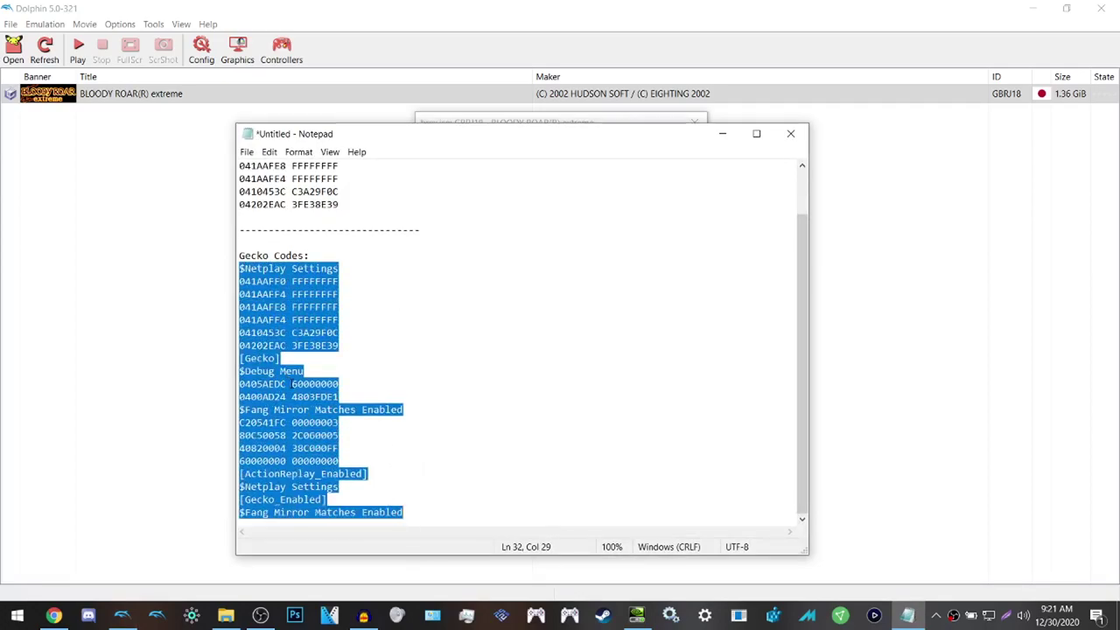
# - Replace all text in the game's GBRJ18 config file with the copied Gecko block, save it, and close the file and game properties
pyautogui.click(121, 615)
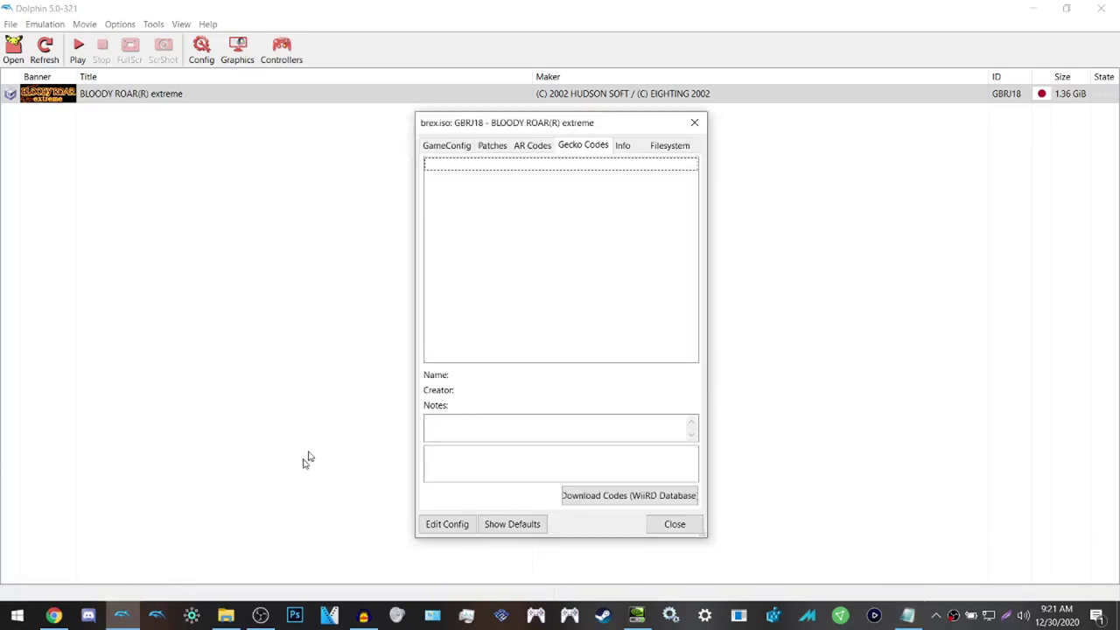
pyautogui.click(454, 530)
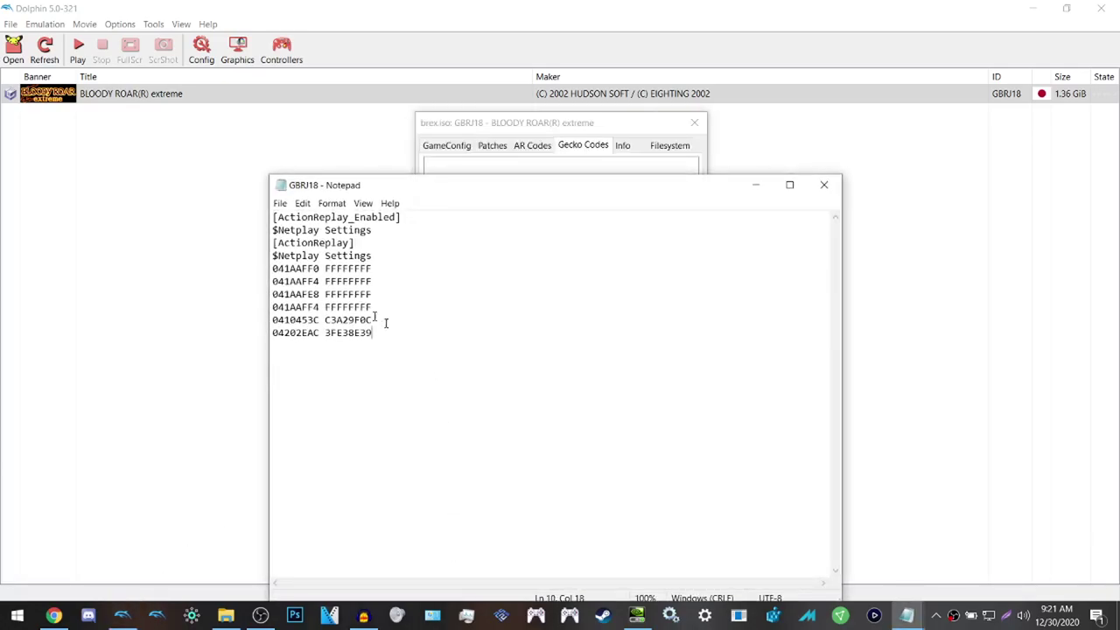
pyautogui.moveTo(385, 334); pyautogui.dragTo(261, 202)
pyautogui.hotkey('ctrl', 'v')
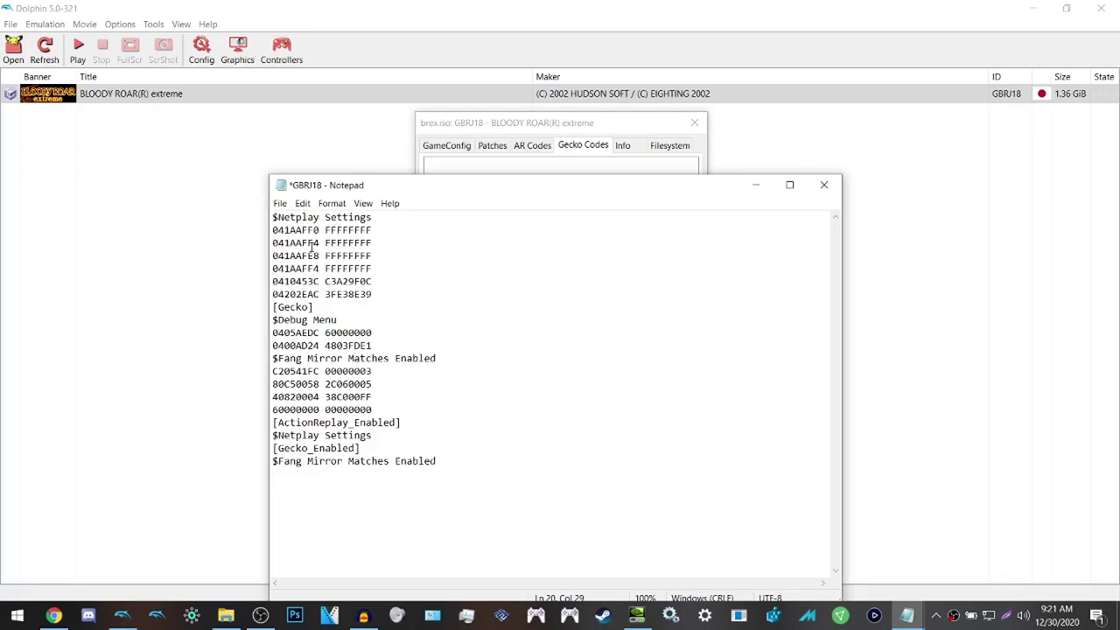
pyautogui.click(280, 203)
pyautogui.click(330, 261)
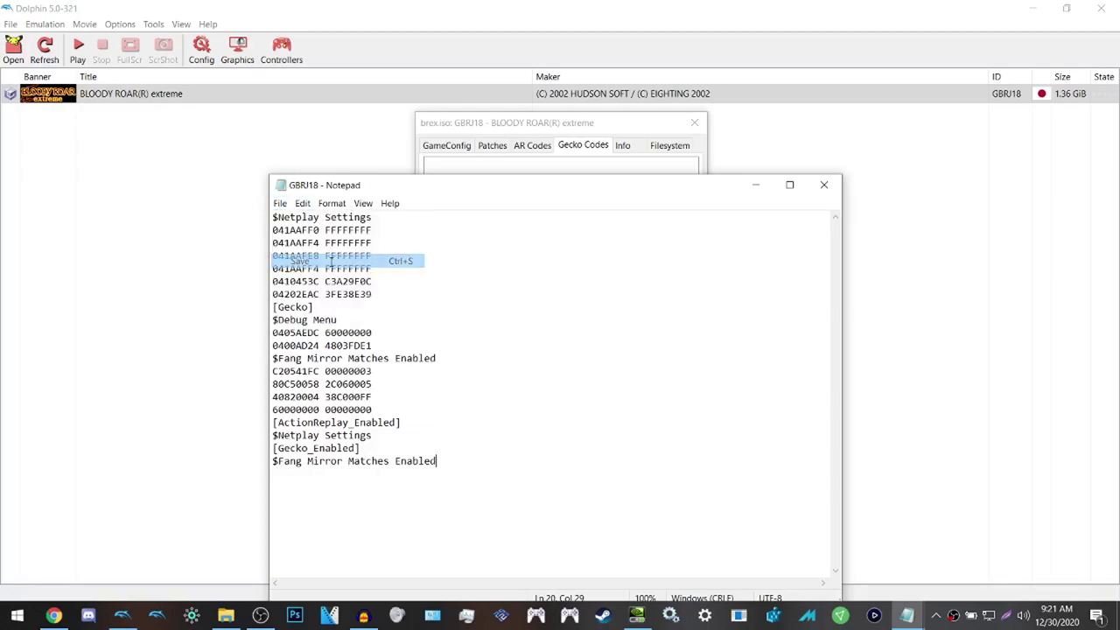
pyautogui.click(824, 186)
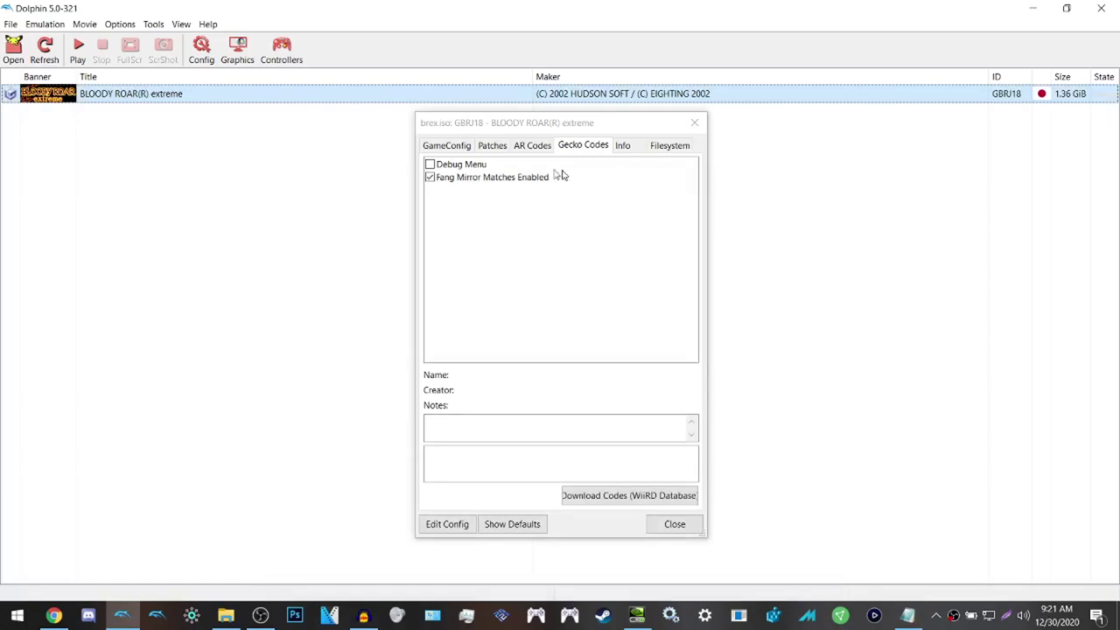
pyautogui.click(450, 151)
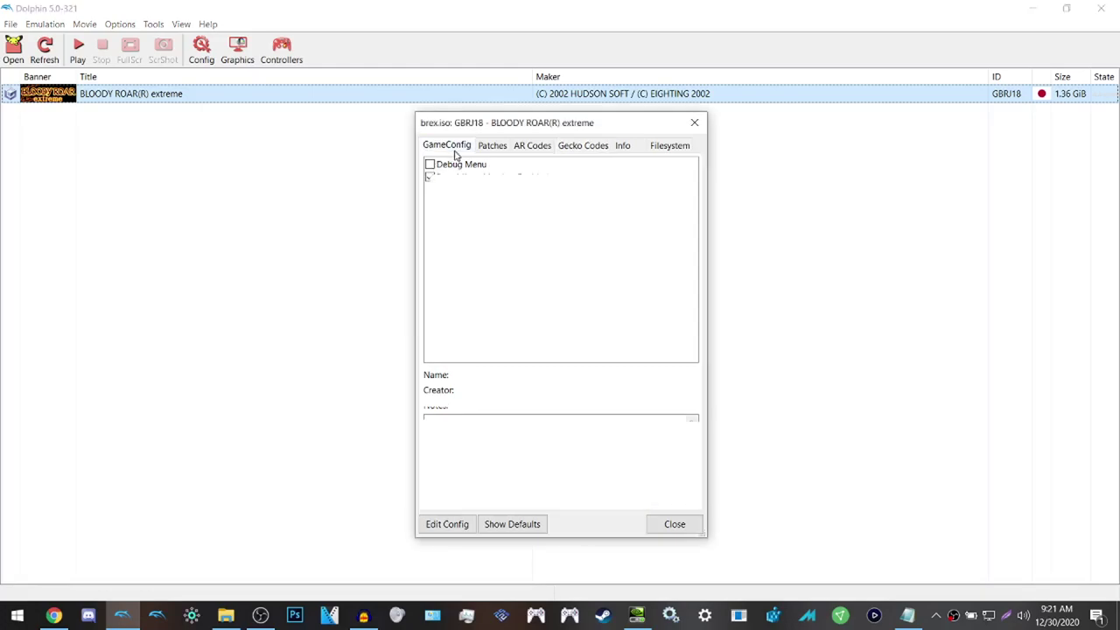
pyautogui.click(698, 123)
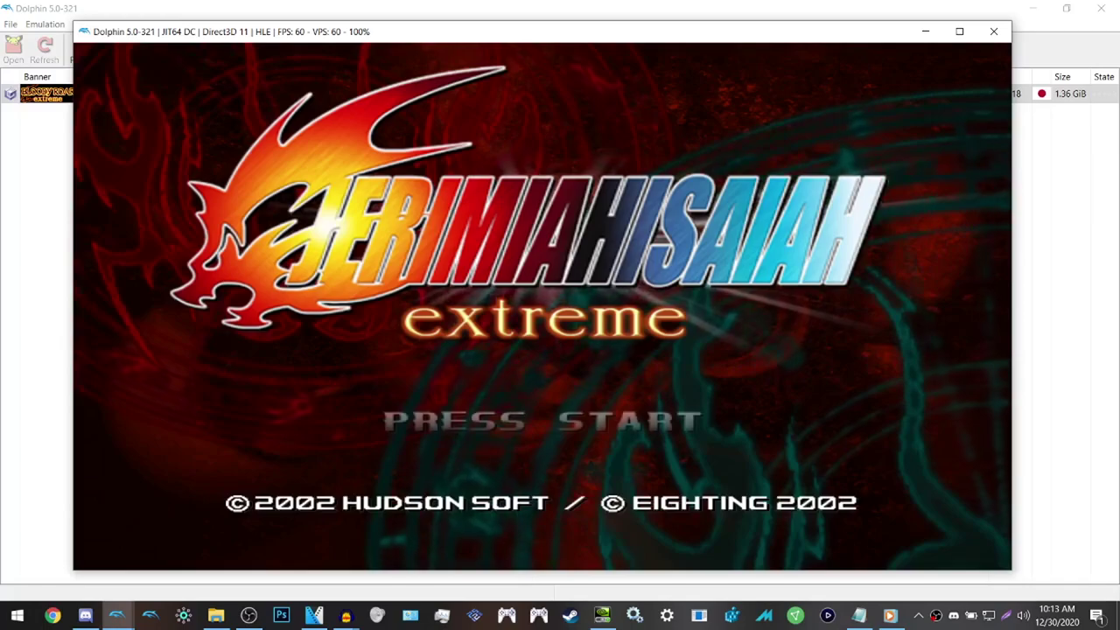
# - Start the game from its title screen, continue without saving, and enter Arcade mode's character selection
pyautogui.press('Return')
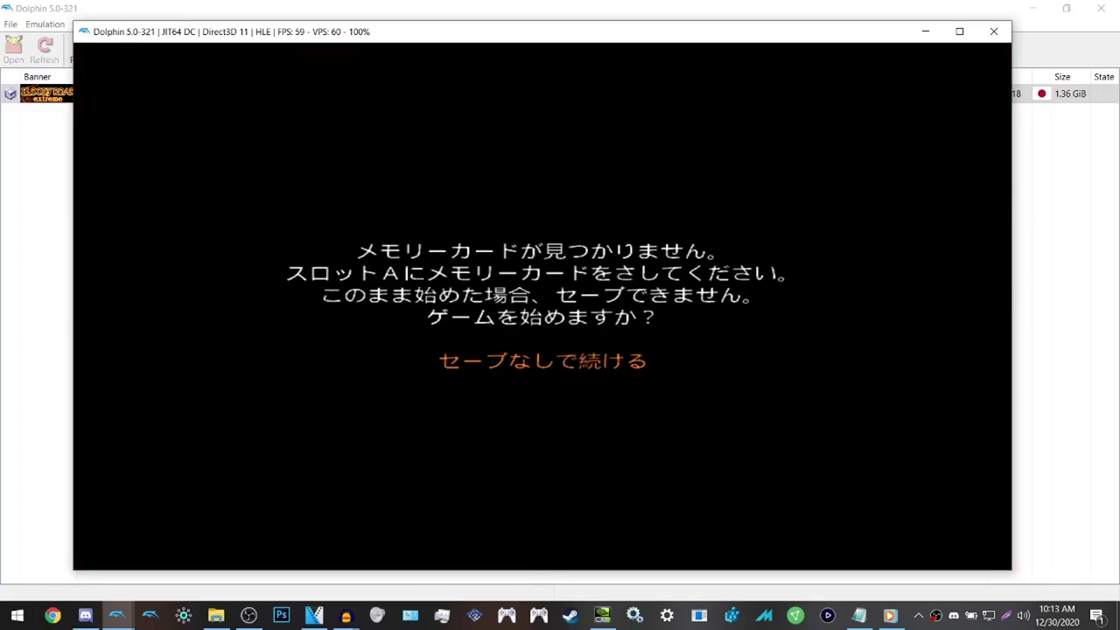
pyautogui.press('Return')
pyautogui.press('Return')
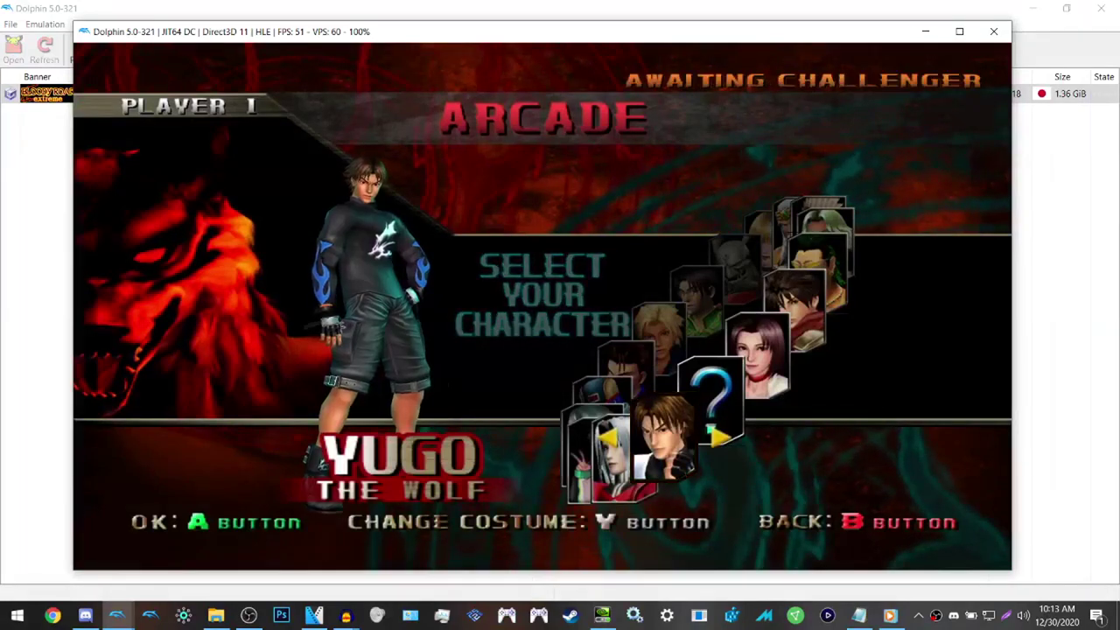
# - Change Yugo to Fang, browse further on the Arcade character selection, and return to the desktop
pyautogui.press('Right')
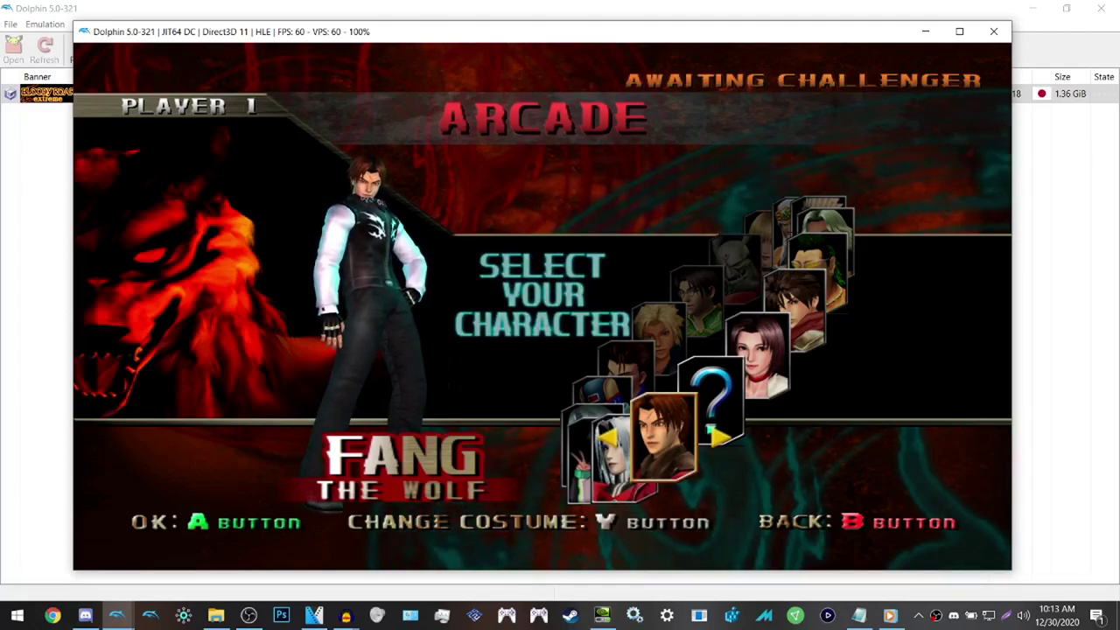
pyautogui.press('Right')
pyautogui.press('Right')
pyautogui.press('Right')
pyautogui.press('Right')
pyautogui.press('Right')
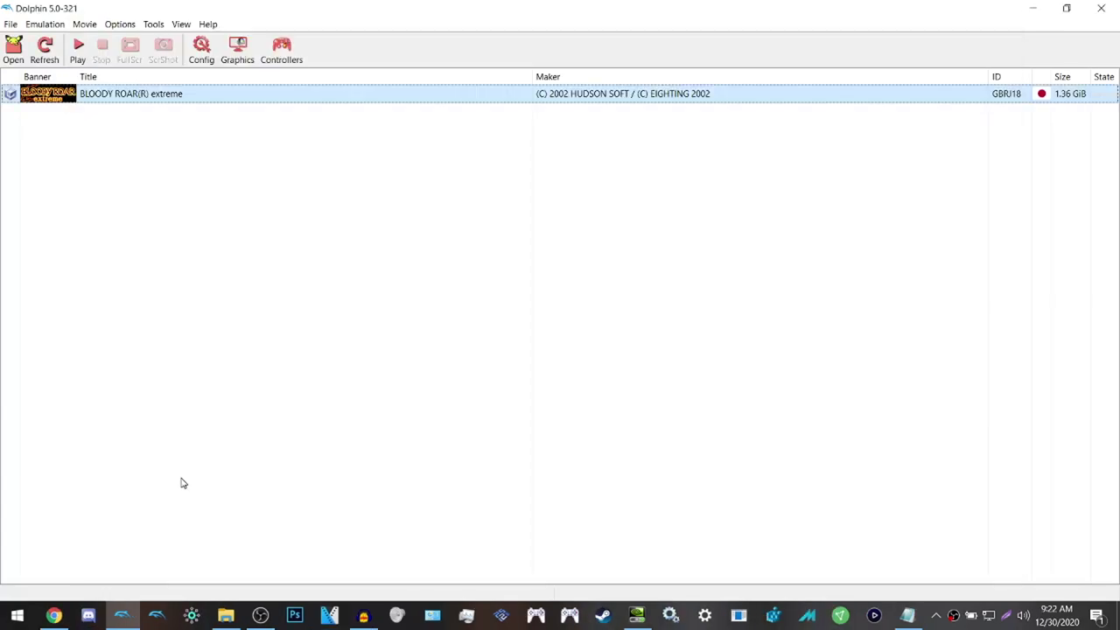
pyautogui.click(1118, 615)
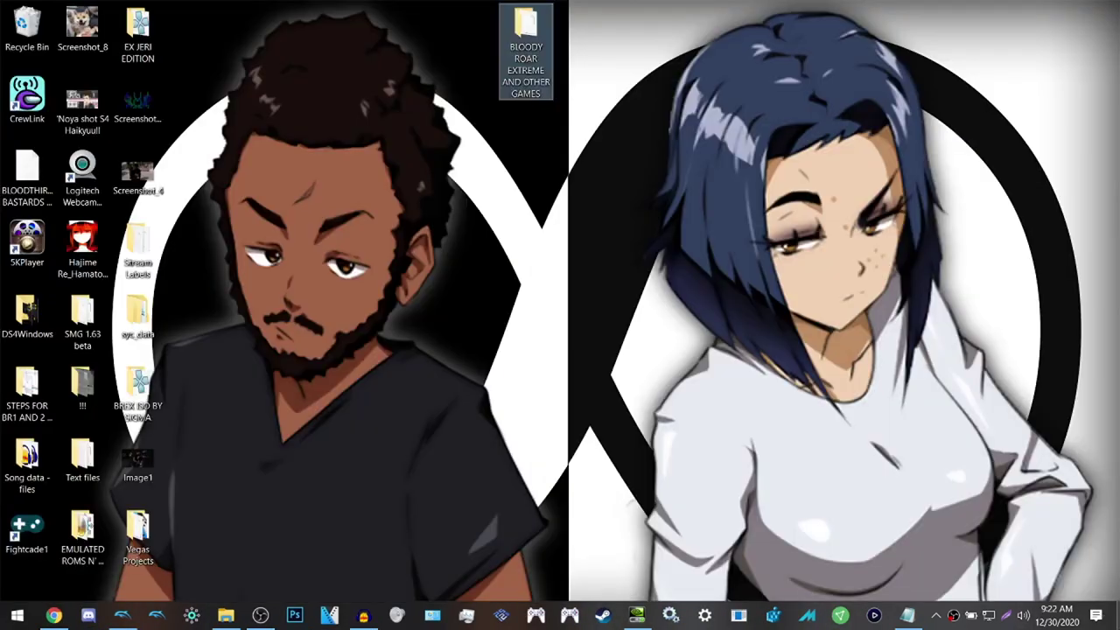